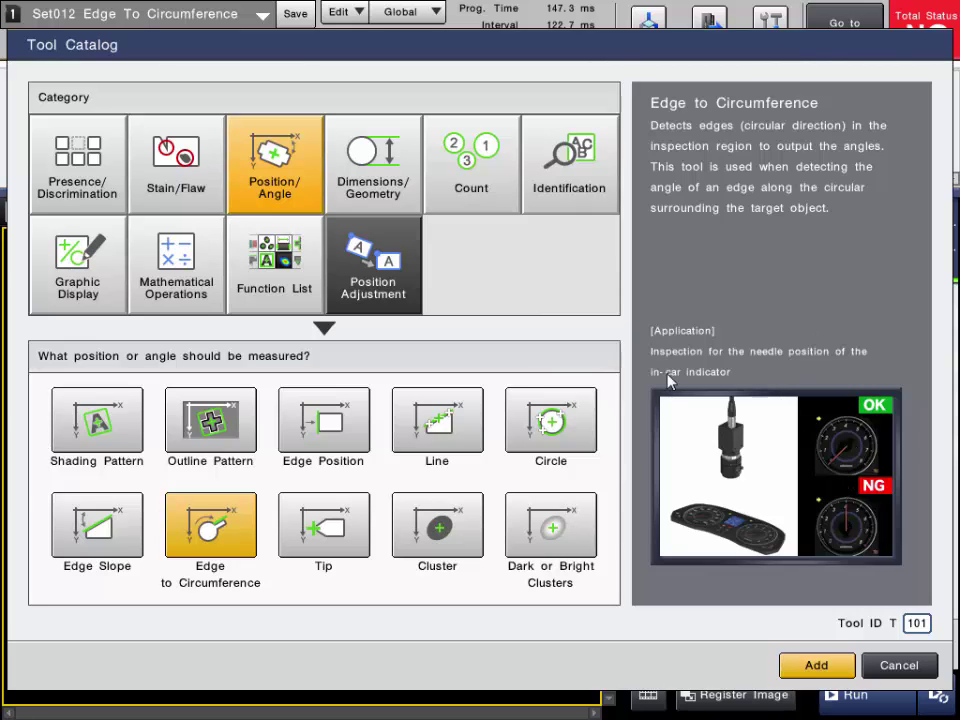
- Add an Edge to Circumference tool (T101) from the Tool Catalog's Position/Angle category
{"action": "left_click", "coordinate": [276, 258]}
{"action": "left_click", "coordinate": [120, 527]}
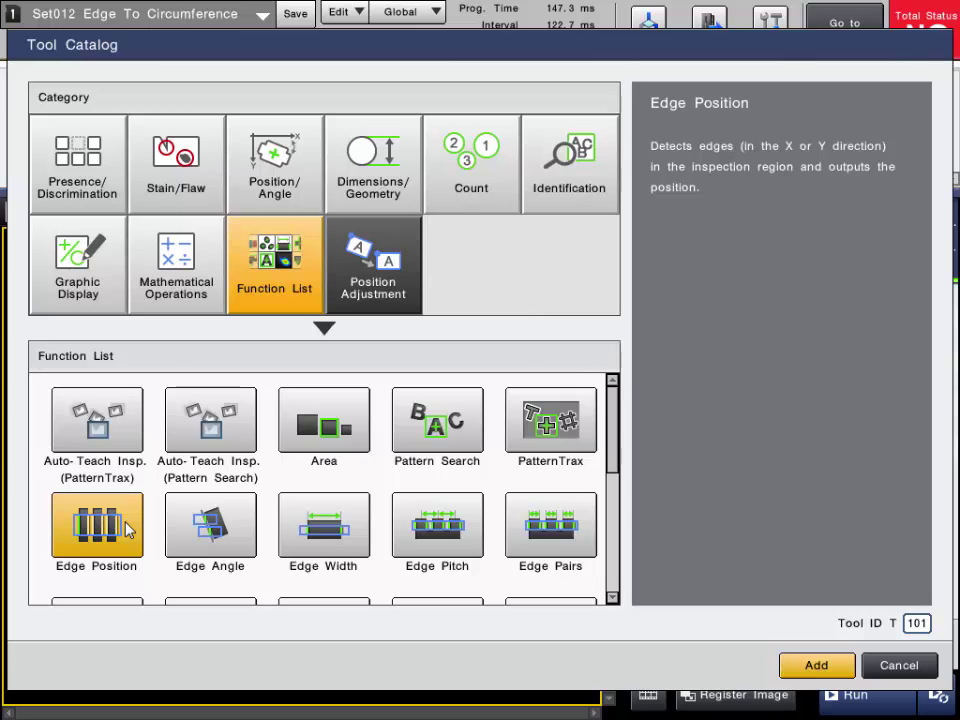
{"action": "left_click", "coordinate": [277, 182]}
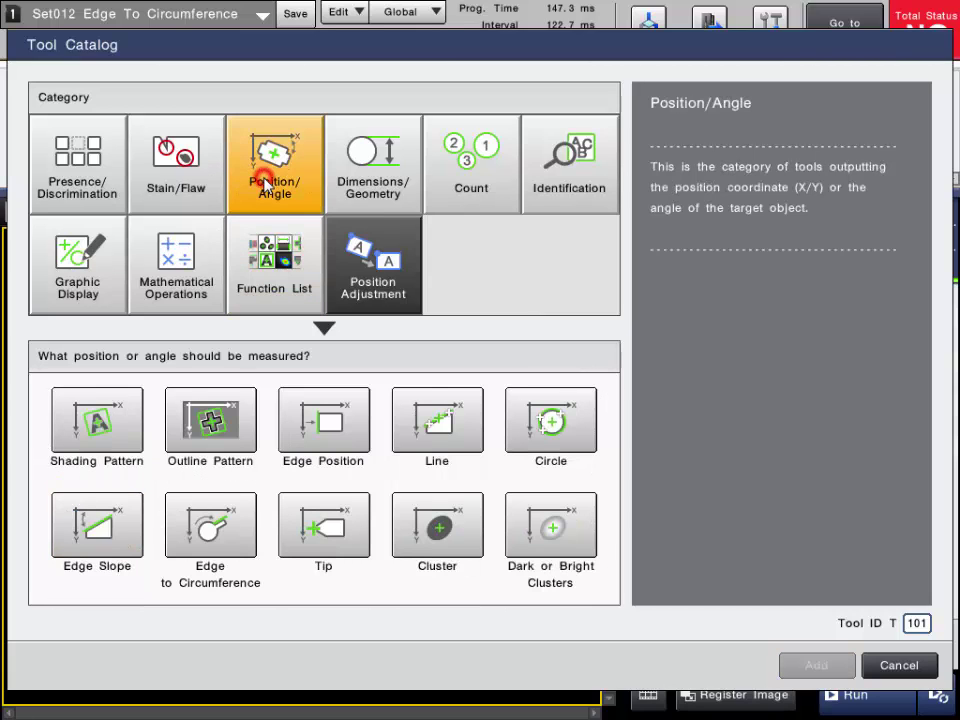
{"action": "left_click", "coordinate": [200, 527]}
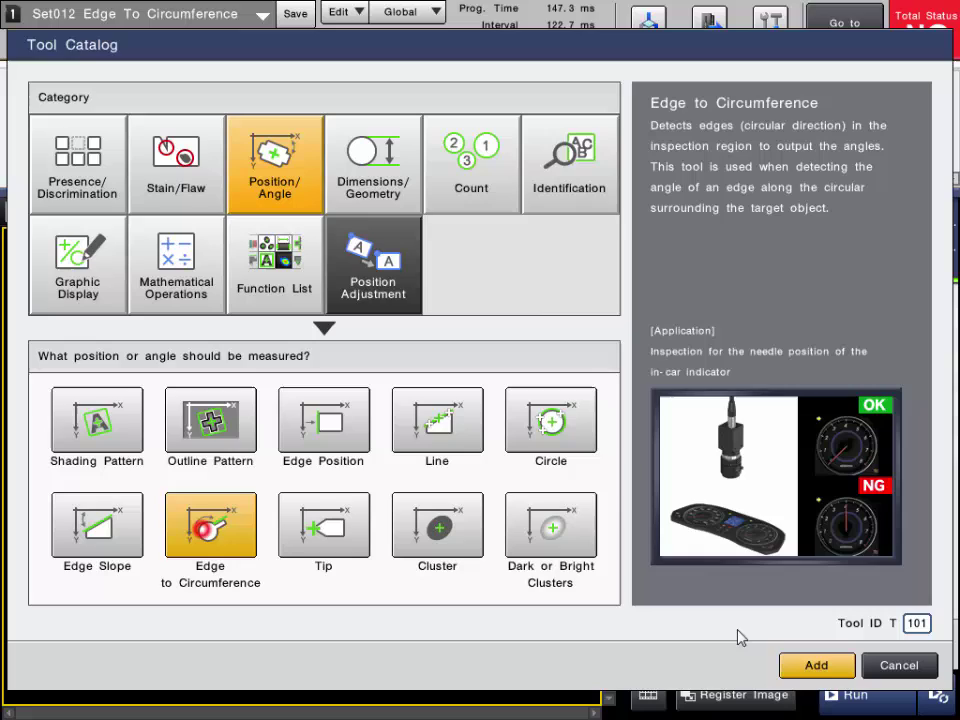
{"action": "left_click", "coordinate": [808, 662]}
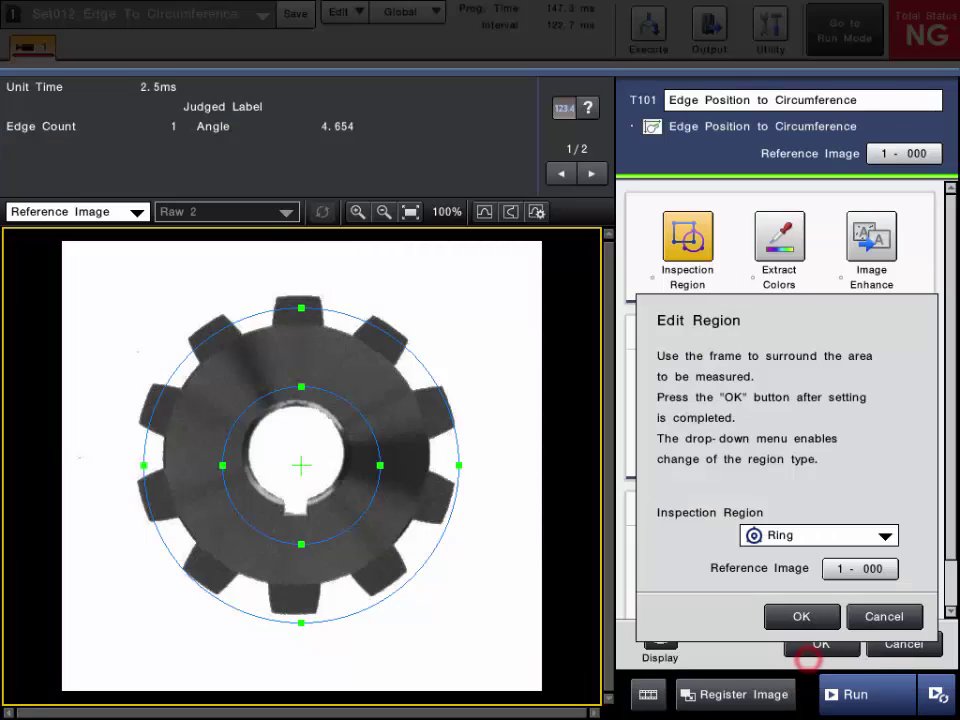
- Keep the Ring region shape and centre the ring on the gear's bore
{"action": "left_click", "coordinate": [845, 545]}
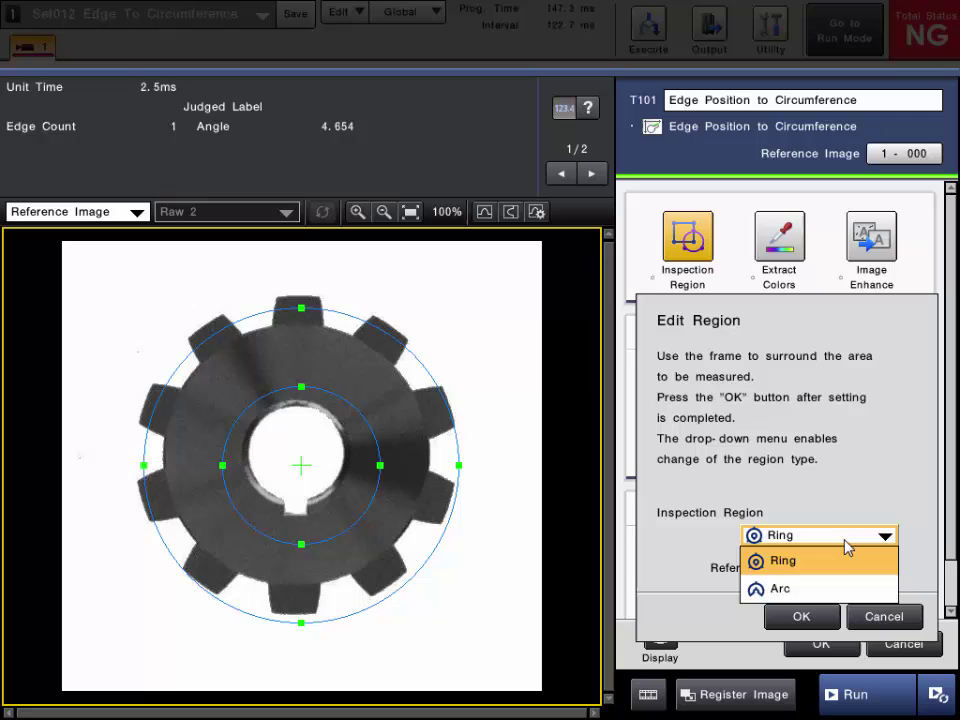
{"action": "left_click", "coordinate": [845, 558]}
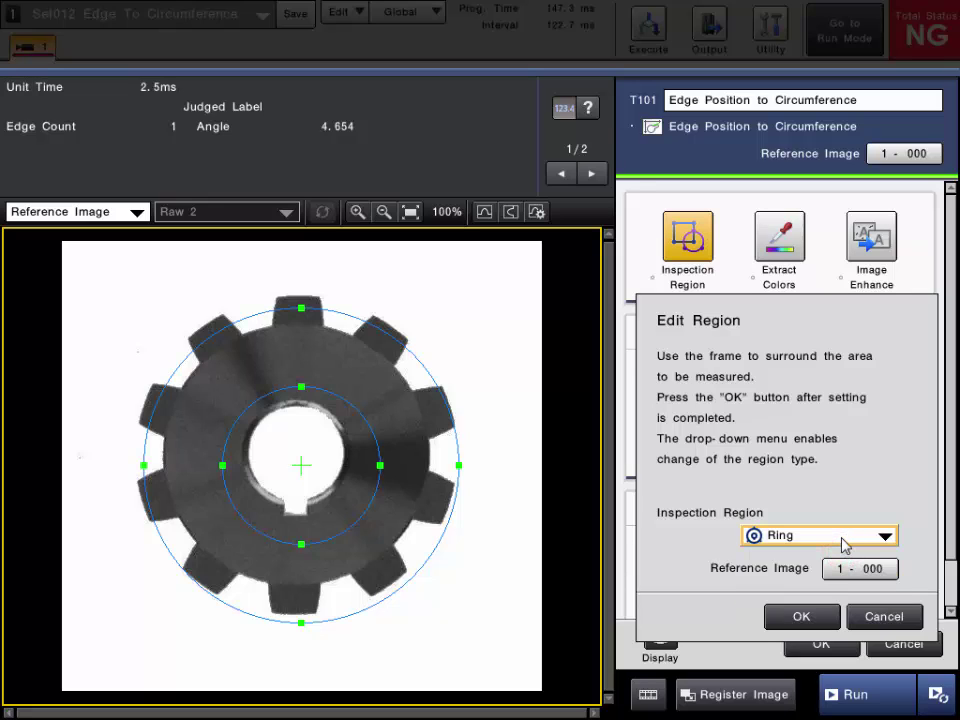
{"action": "left_click", "coordinate": [259, 364]}
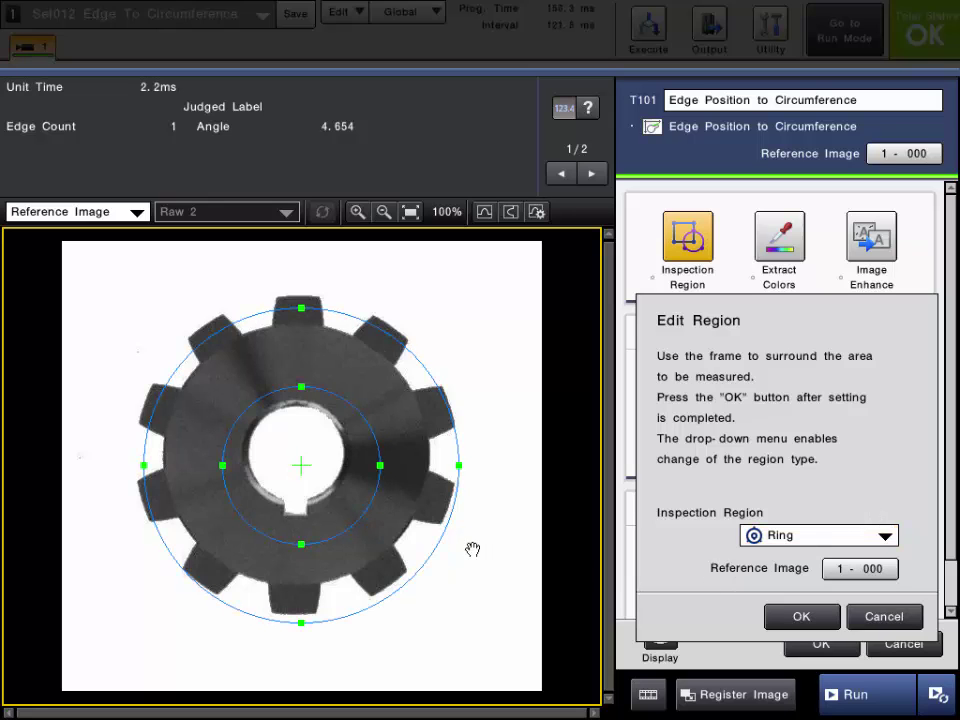
{"action": "left_click_drag", "start_coordinate": [362, 422], "coordinate": [355, 412]}
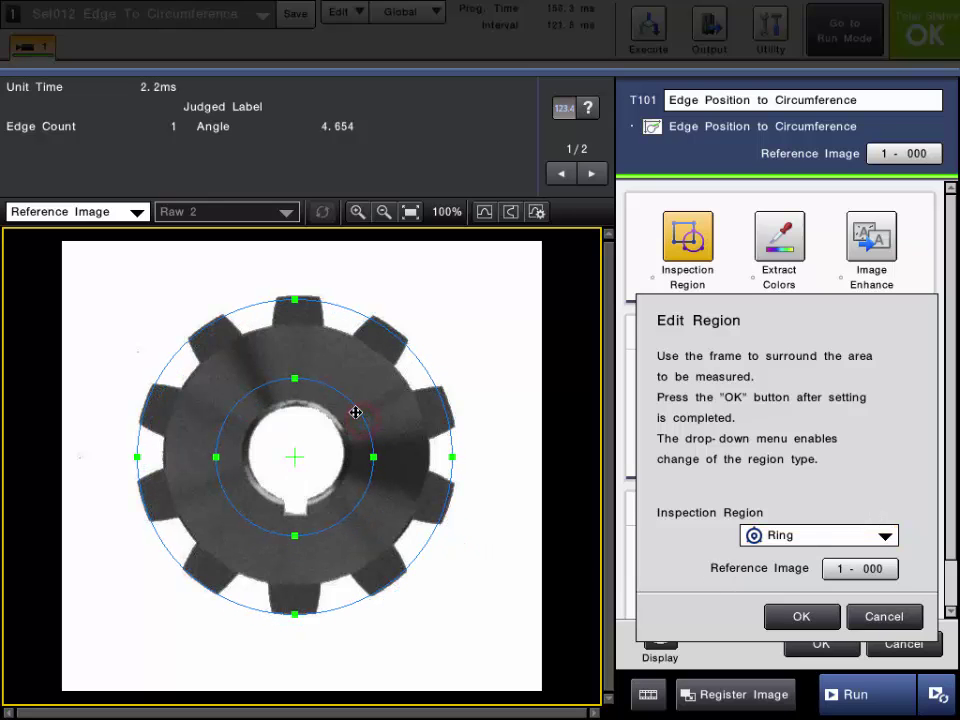
- Resize the ring's inner and outer circles to hug the bore edge, giving an 80.866 angle
{"action": "left_click_drag", "start_coordinate": [295, 379], "coordinate": [315, 401]}
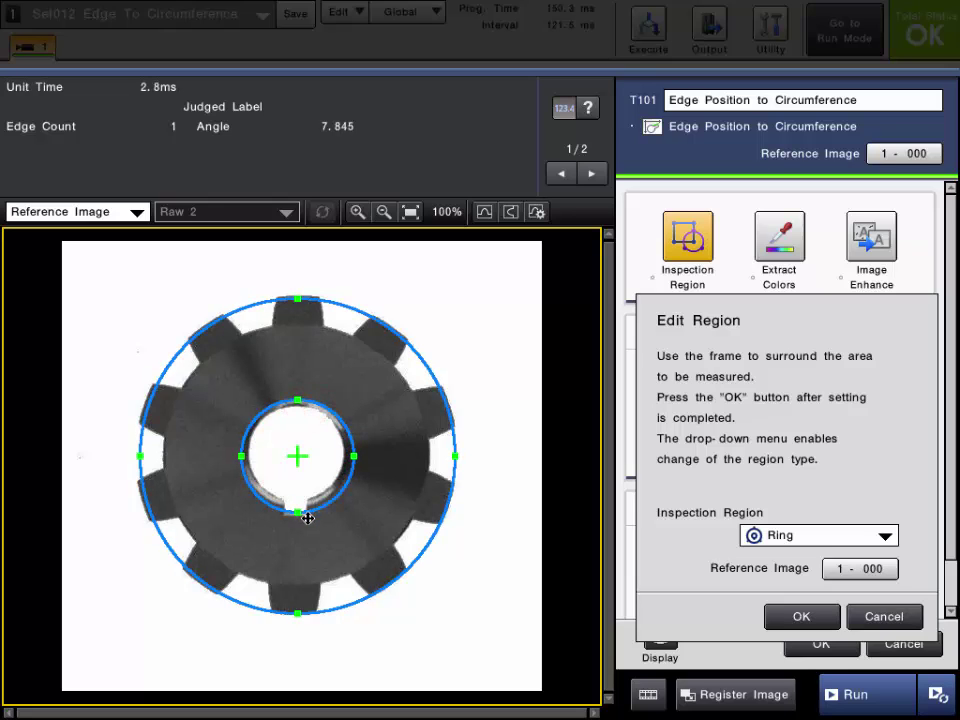
{"action": "left_click_drag", "start_coordinate": [296, 508], "coordinate": [297, 401]}
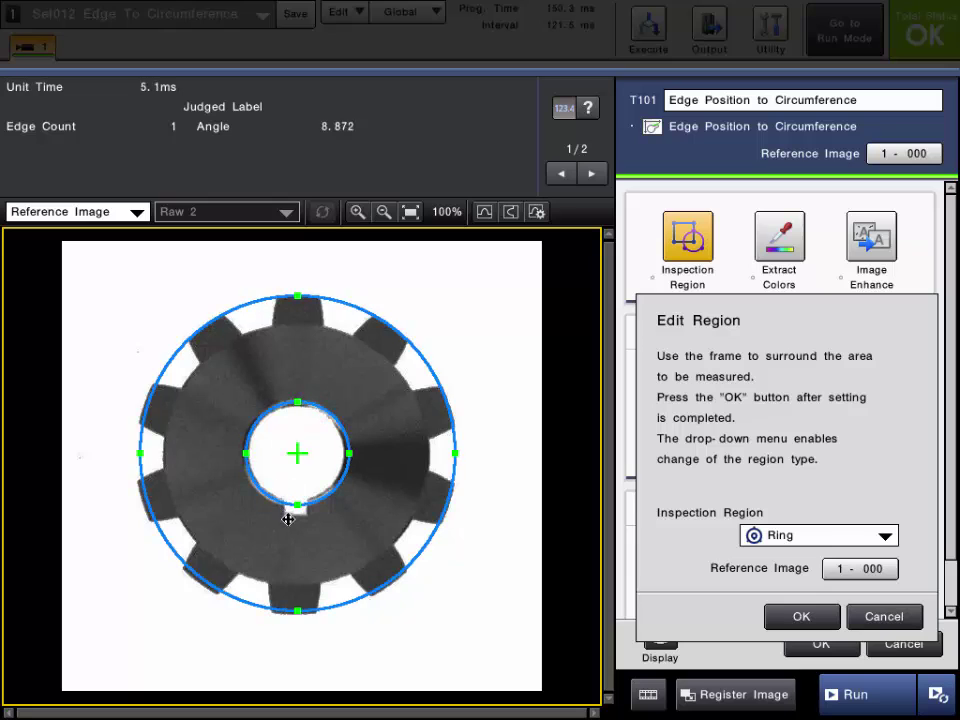
{"action": "left_click_drag", "start_coordinate": [297, 501], "coordinate": [297, 504]}
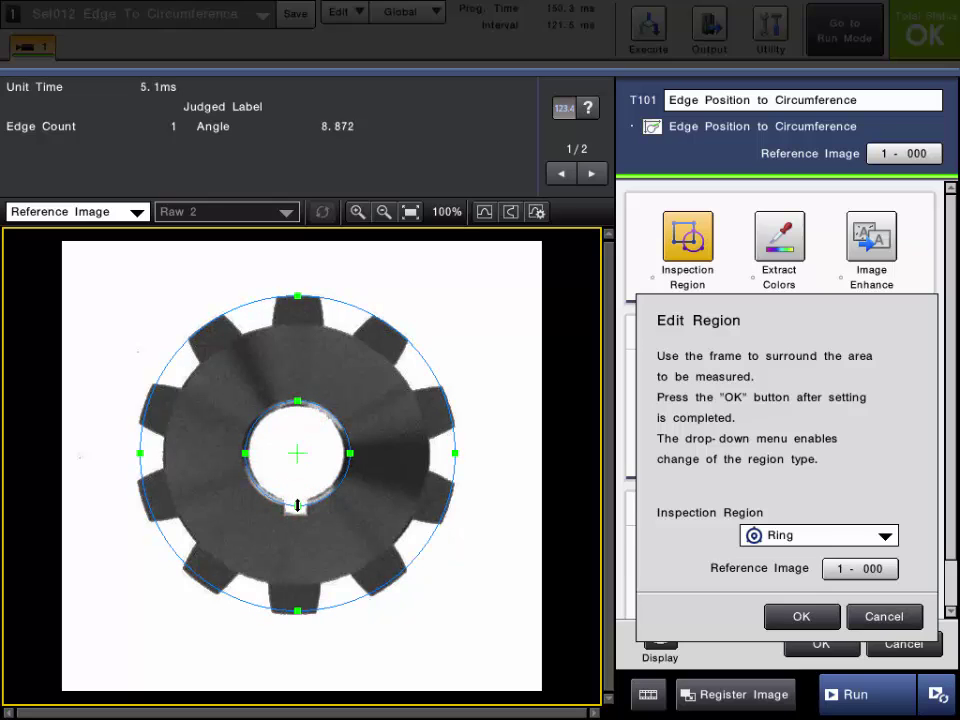
{"action": "left_click_drag", "start_coordinate": [301, 617], "coordinate": [309, 512]}
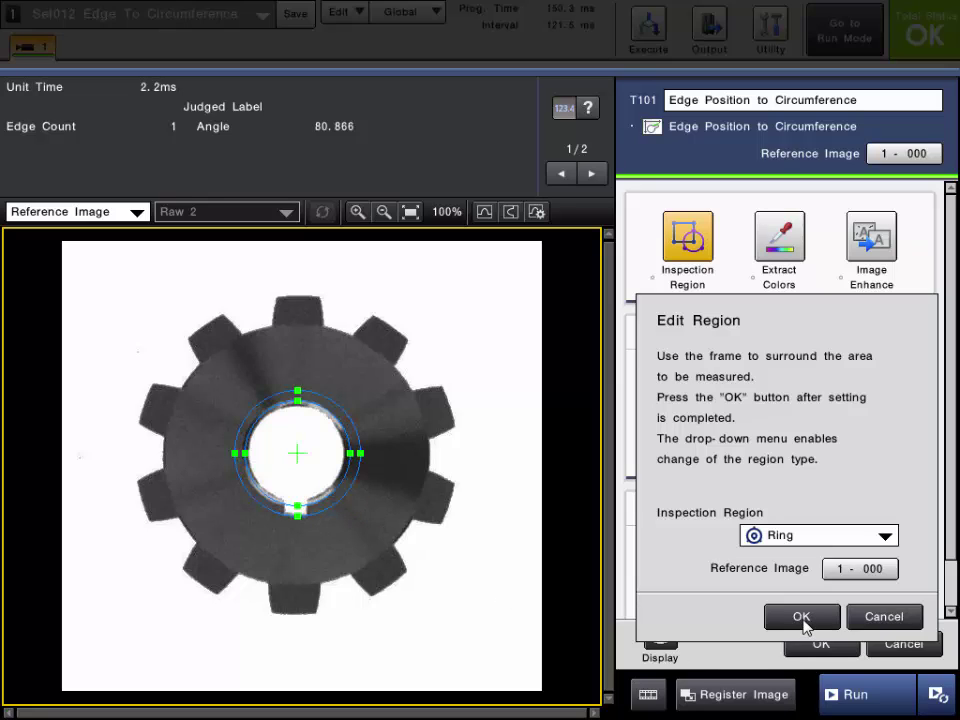
- Confirm the ring region, keep Clockwise scanning, and review detection details (Both edges, 30% sensitivity)
{"action": "left_click", "coordinate": [802, 617]}
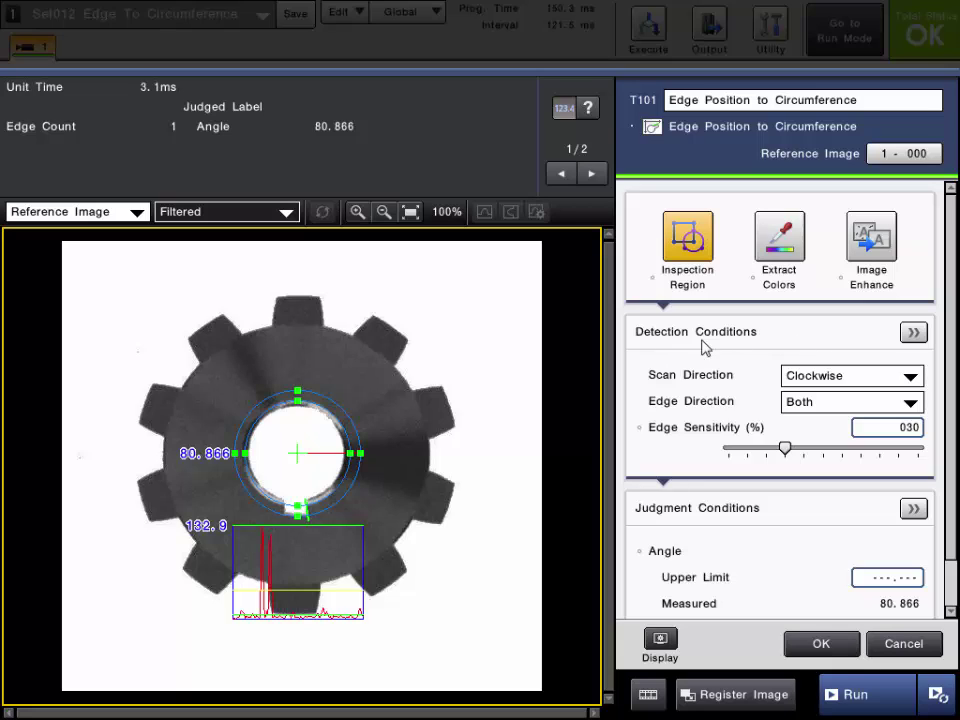
{"action": "left_click", "coordinate": [850, 378]}
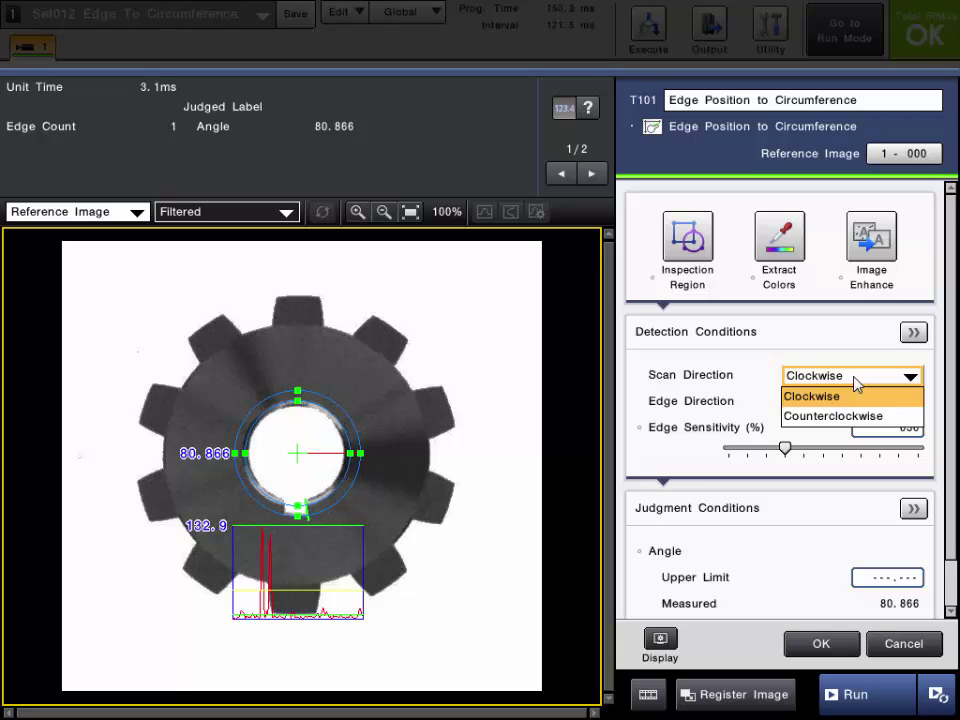
{"action": "left_click", "coordinate": [853, 378]}
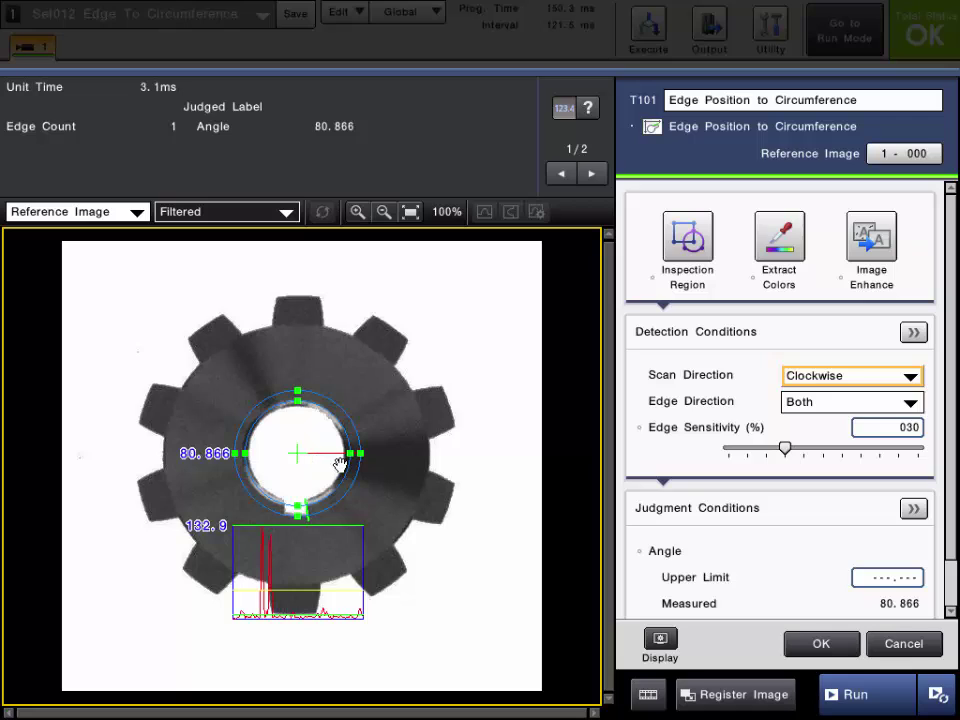
{"action": "left_click", "coordinate": [913, 333]}
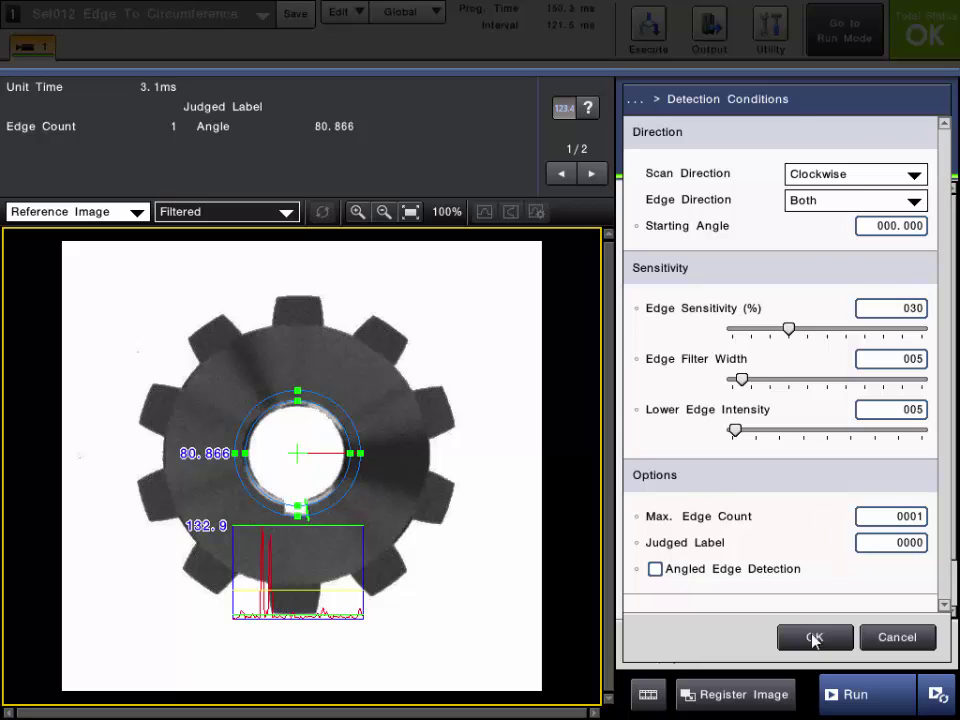
{"action": "left_click", "coordinate": [813, 638]}
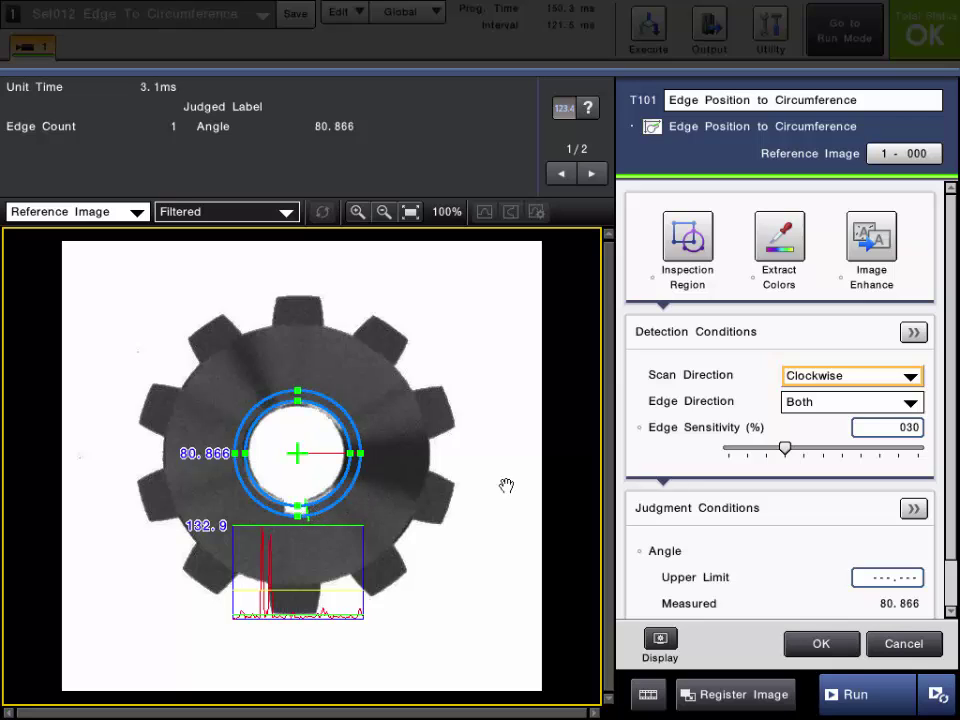
- Set Edge Direction to Dark to Light and deselect the ring region
{"action": "left_click", "coordinate": [814, 401]}
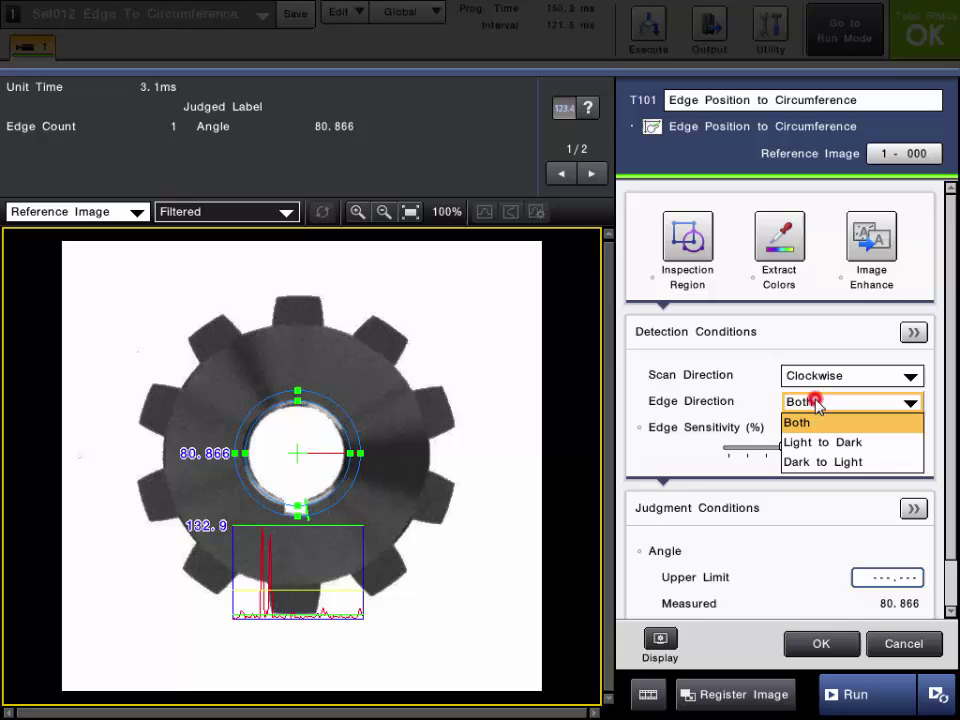
{"action": "left_click", "coordinate": [821, 459]}
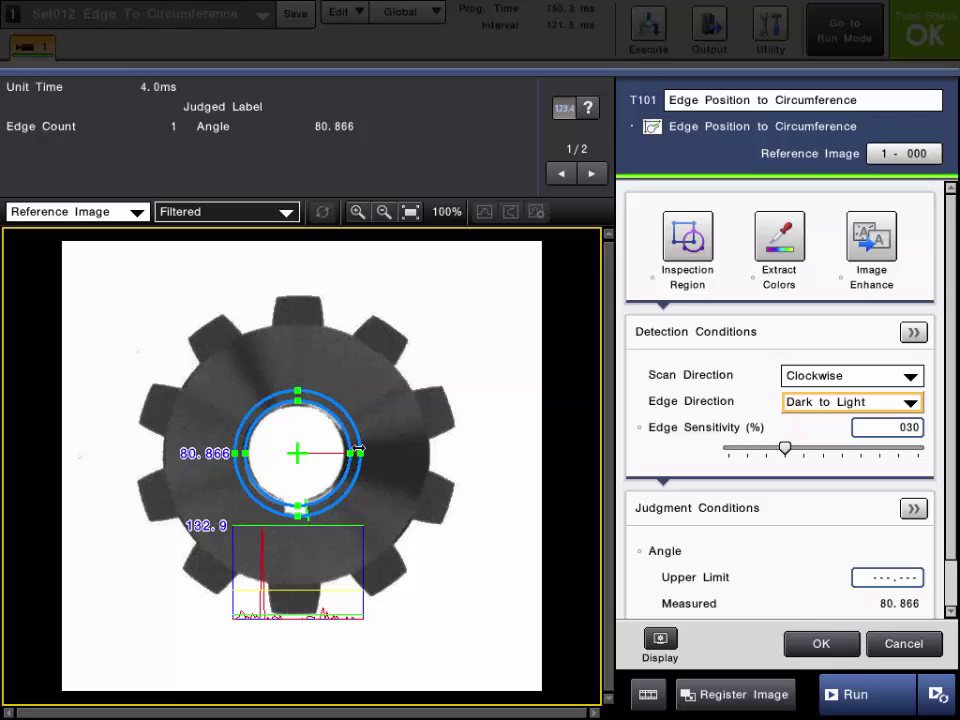
{"action": "left_click", "coordinate": [305, 514]}
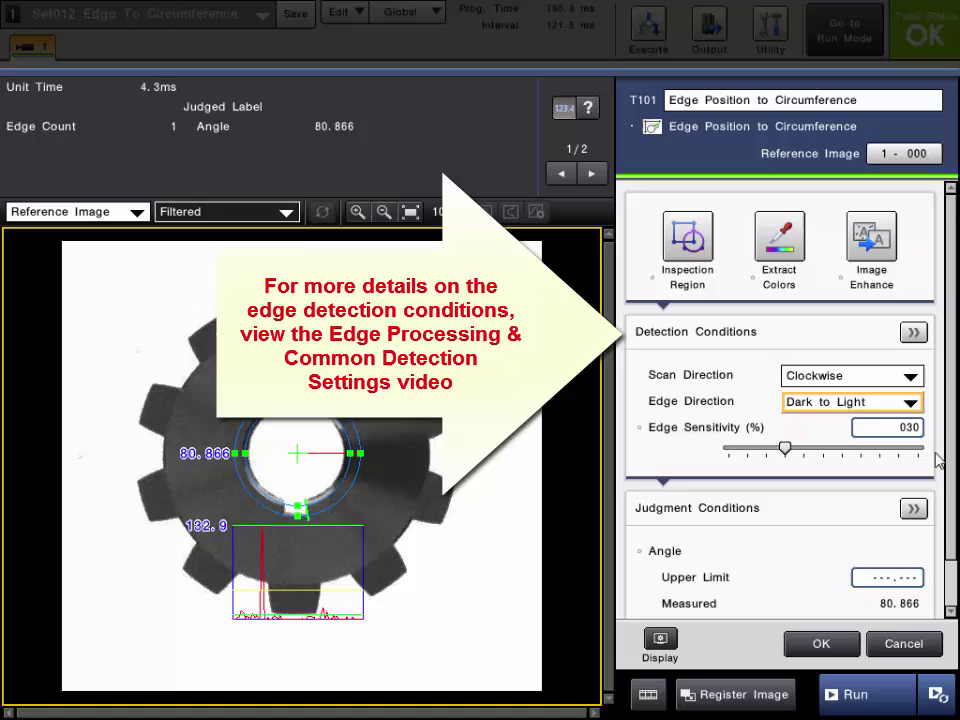
- Set the angle judgment limits to upper 85 and lower 75 degrees
{"action": "scroll", "coordinate": [951, 536], "scroll_direction": "down", "scroll_amount": 2}
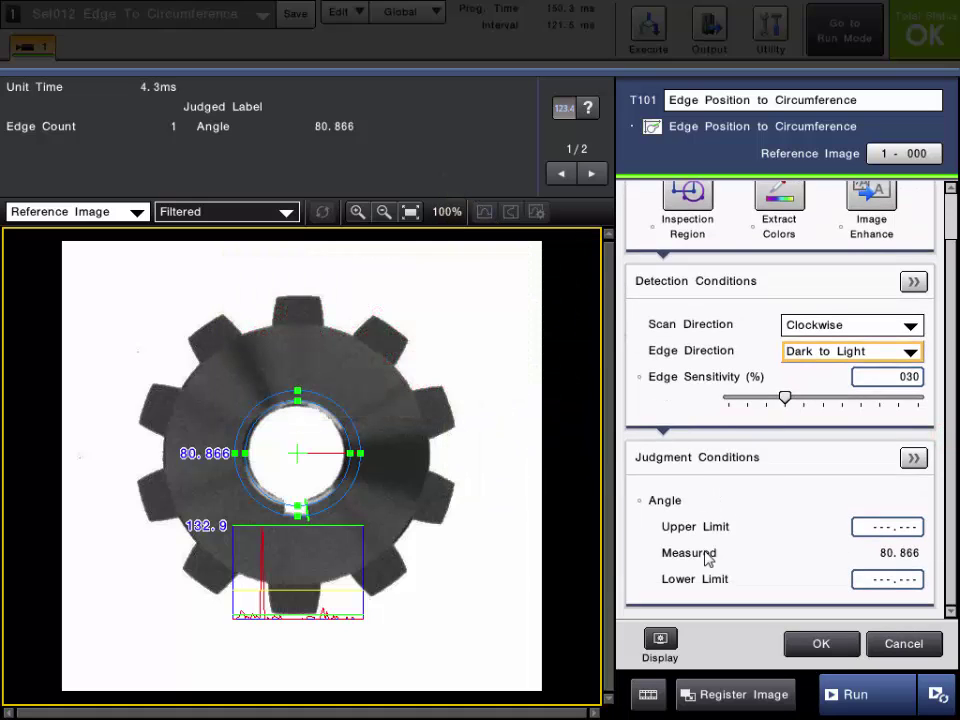
{"action": "left_click", "coordinate": [692, 461]}
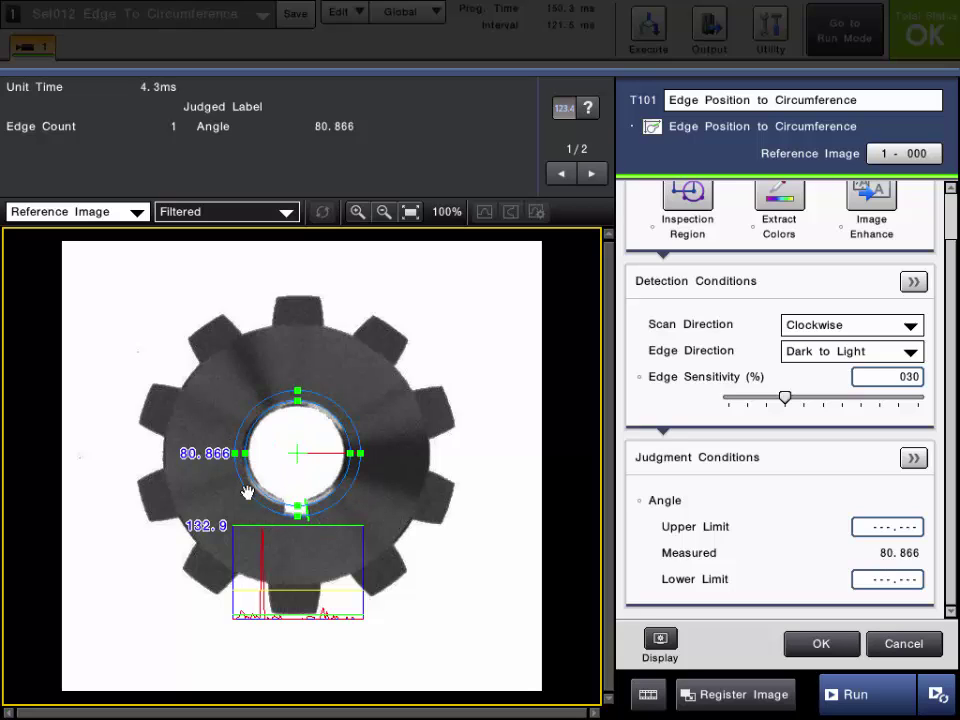
{"action": "left_click", "coordinate": [888, 528]}
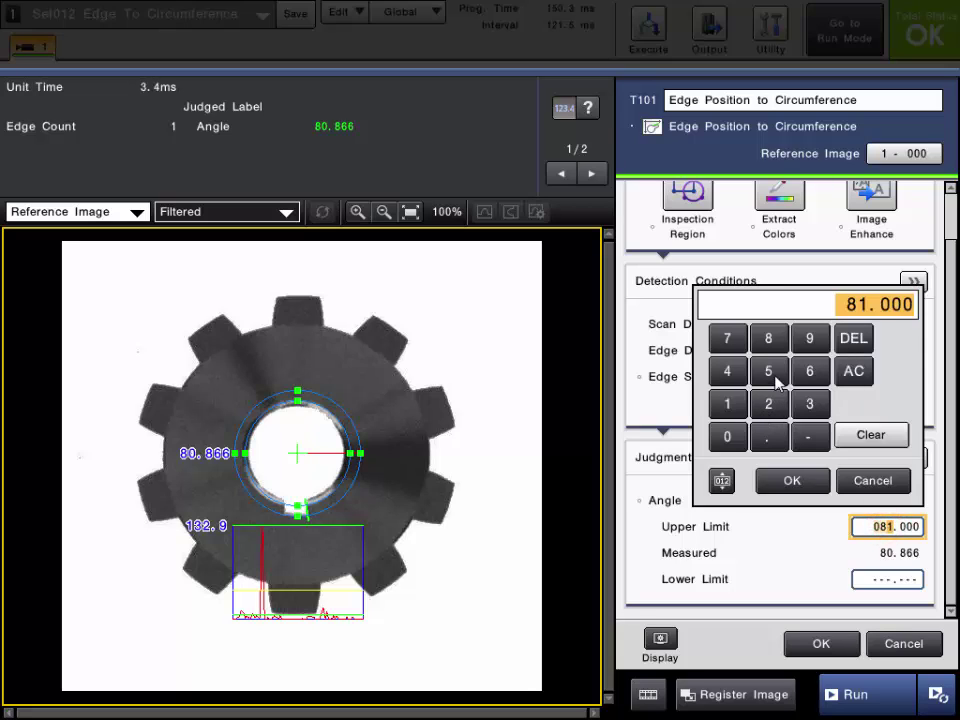
{"action": "left_click", "coordinate": [770, 340]}
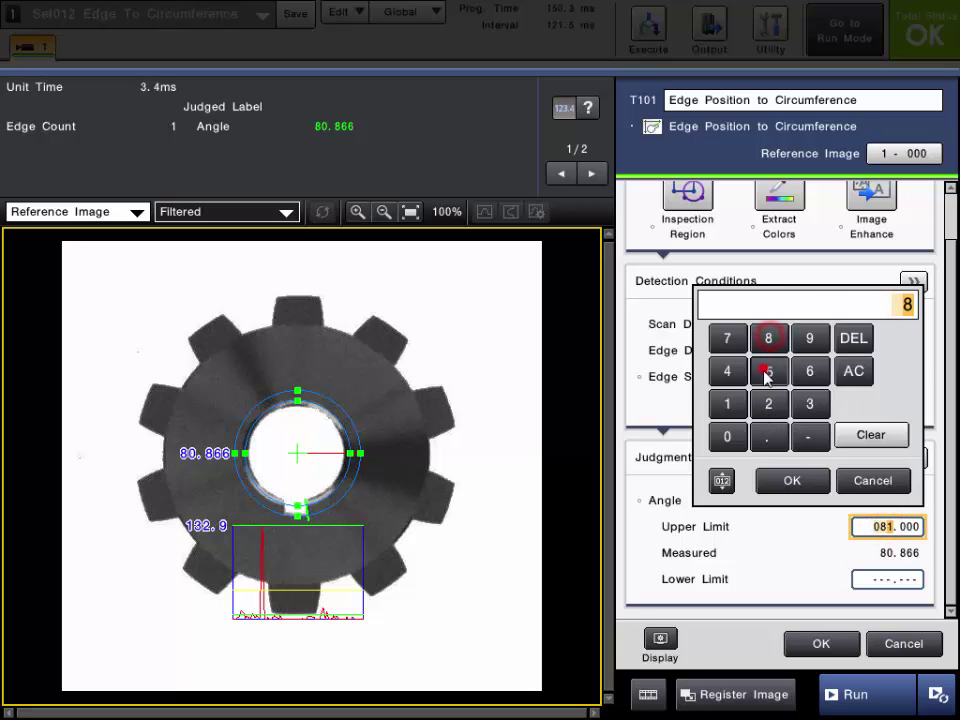
{"action": "left_click", "coordinate": [768, 371]}
{"action": "left_click", "coordinate": [789, 481]}
{"action": "left_click", "coordinate": [873, 580]}
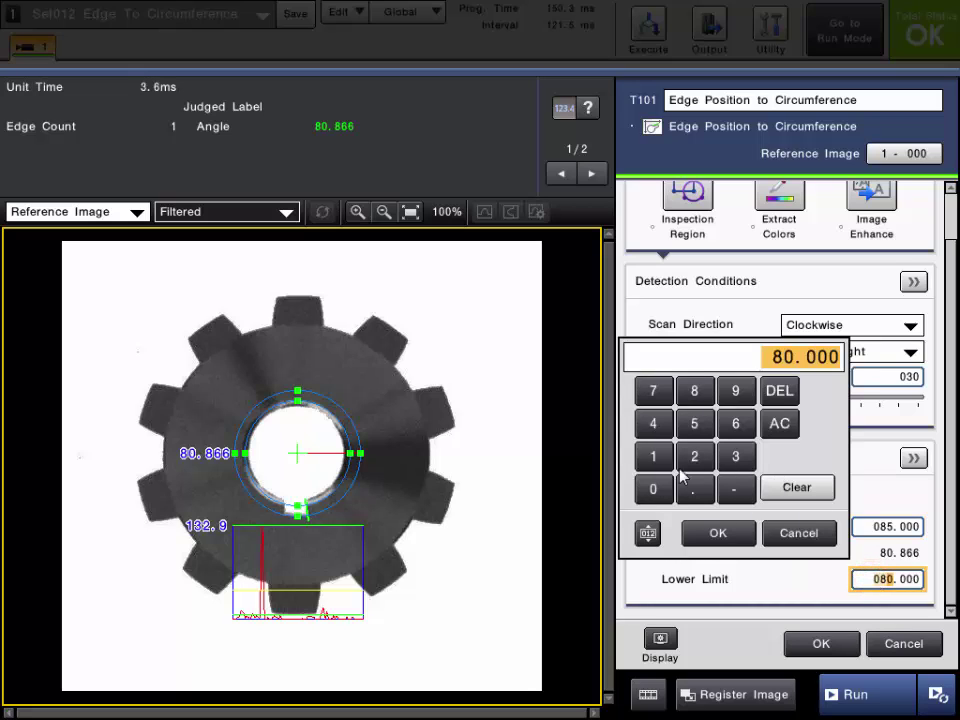
{"action": "left_click", "coordinate": [655, 391]}
{"action": "left_click", "coordinate": [693, 419]}
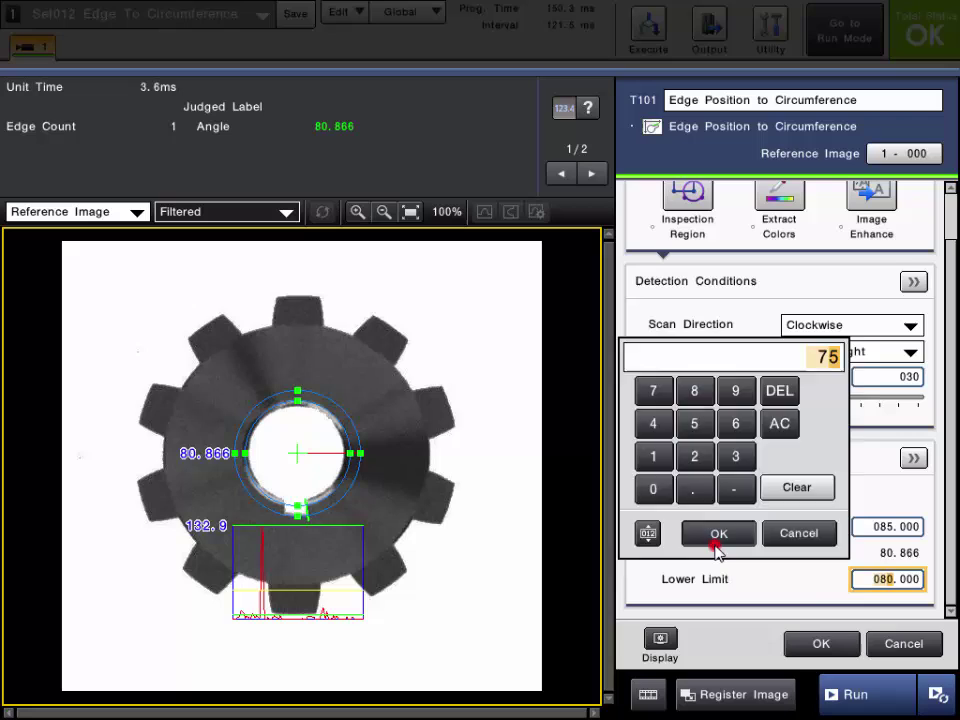
{"action": "left_click", "coordinate": [718, 536]}
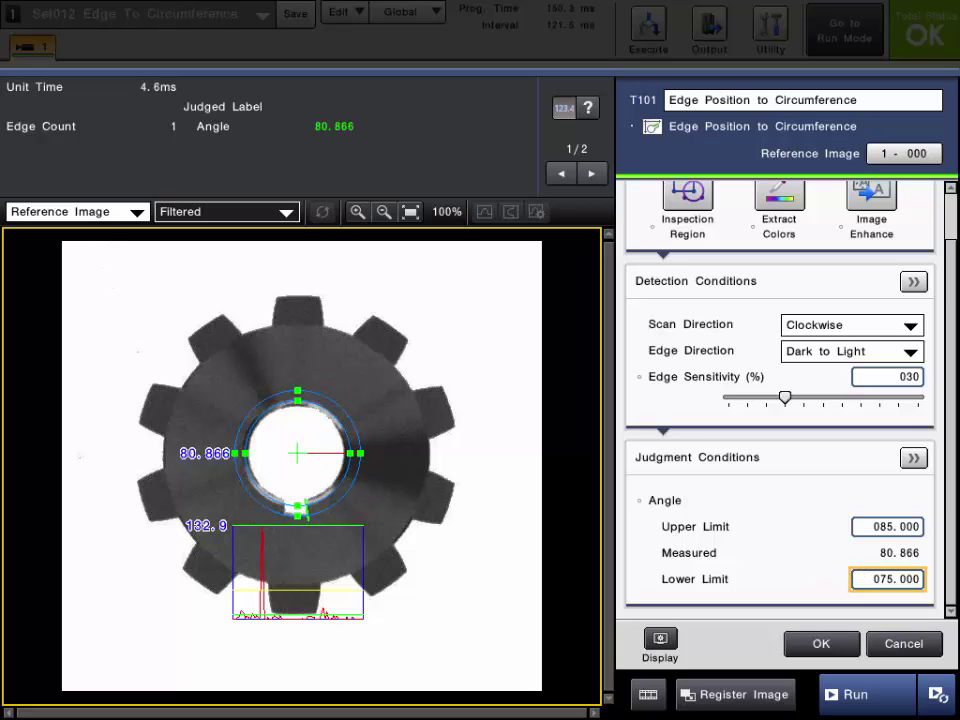
- Run the inspection repeatedly on fresh gear images to test the angle judgment
{"action": "left_click", "coordinate": [853, 692]}
{"action": "left_click", "coordinate": [850, 692]}
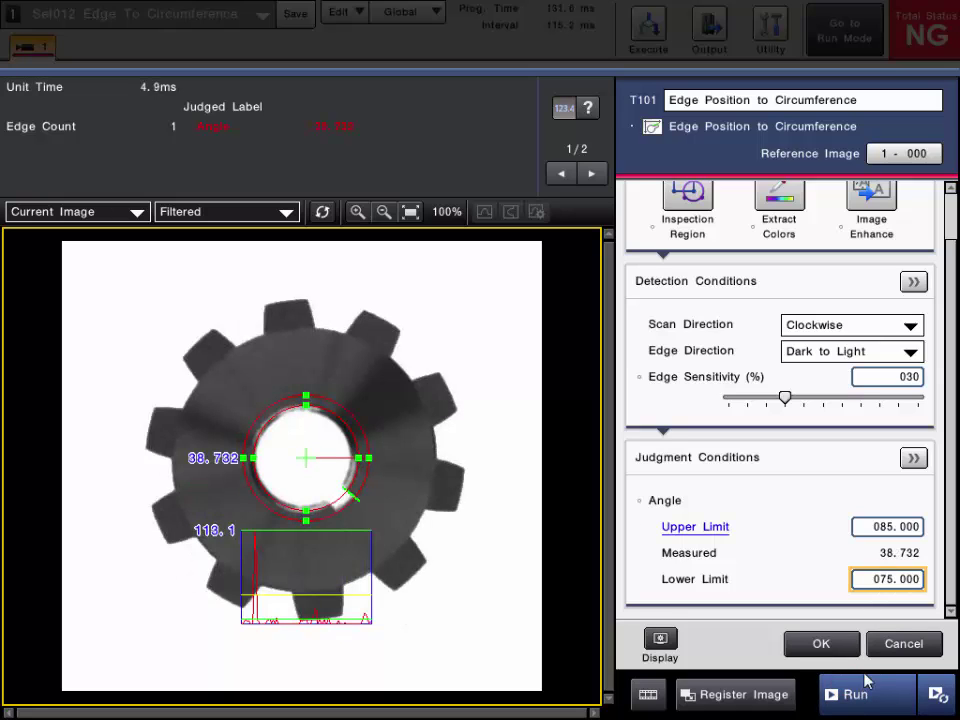
{"action": "left_click", "coordinate": [855, 694]}
{"action": "left_click", "coordinate": [855, 694]}
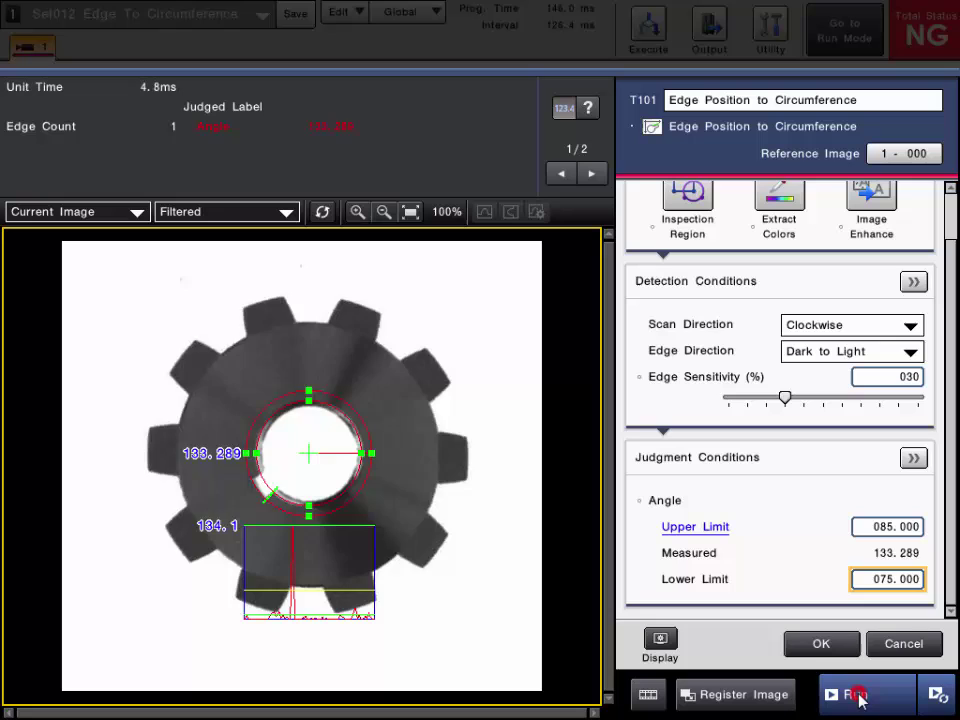
{"action": "left_click", "coordinate": [855, 694]}
{"action": "left_click", "coordinate": [856, 694]}
{"action": "left_click", "coordinate": [856, 694]}
{"action": "left_click", "coordinate": [856, 694]}
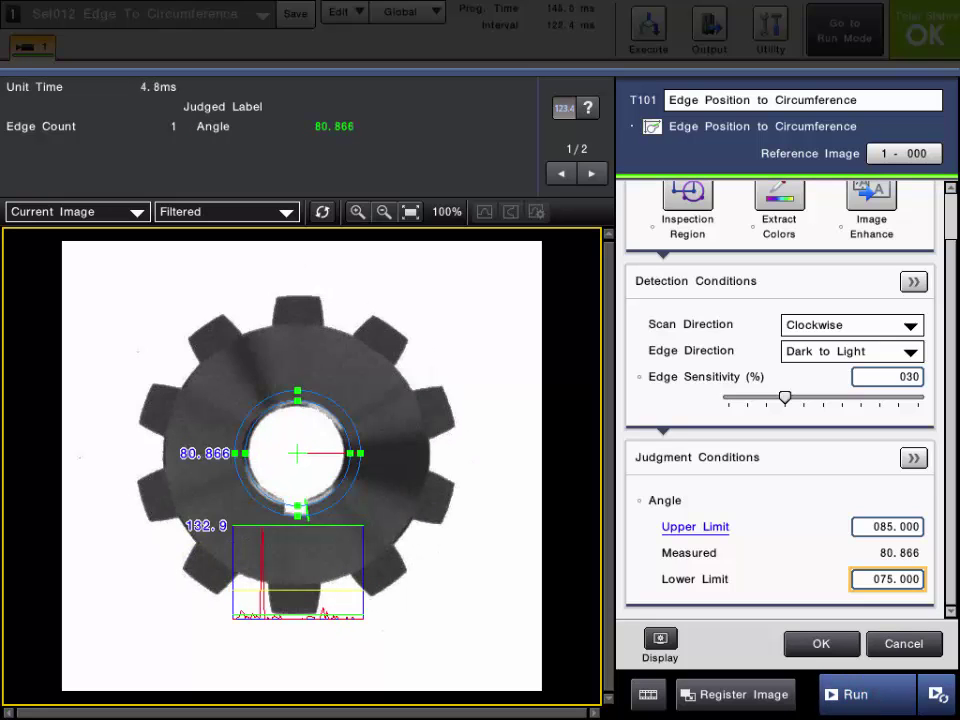
- Save the T101 angle tool settings and run the inspection on a new image
{"action": "left_click", "coordinate": [820, 645]}
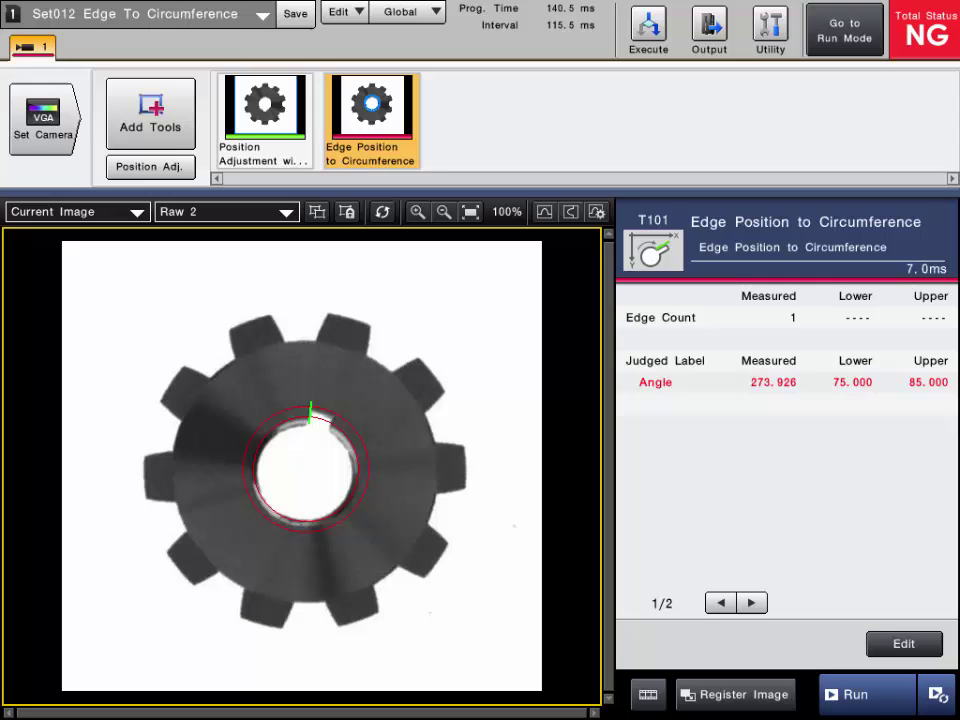
{"action": "left_click", "coordinate": [874, 694]}
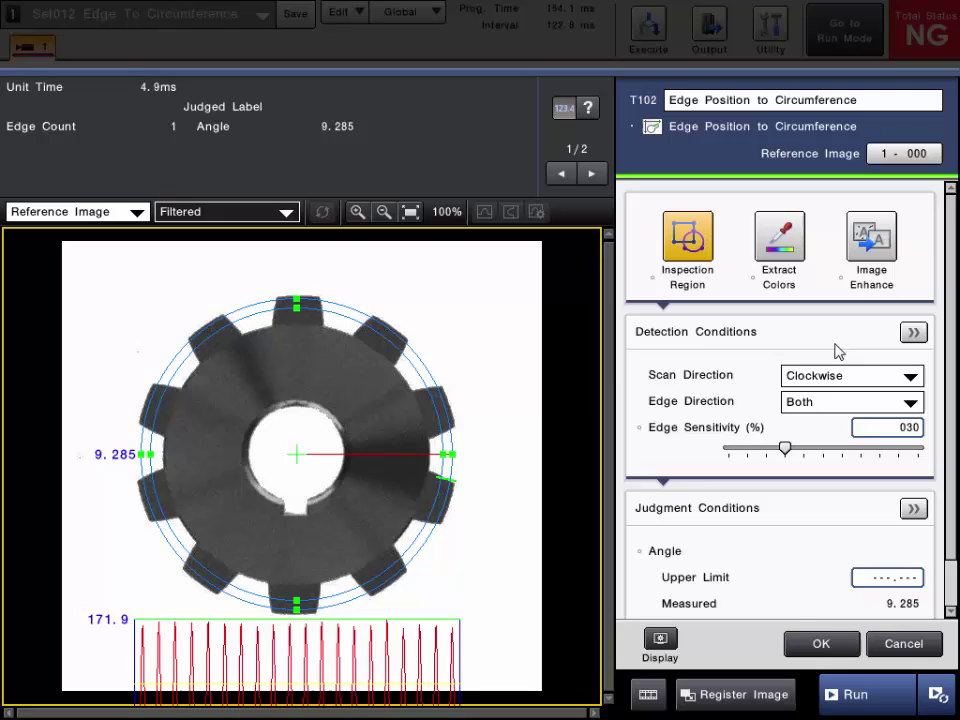
- Raise T102's maximum edge count to 30 in the detailed detection conditions
{"action": "left_click", "coordinate": [913, 332]}
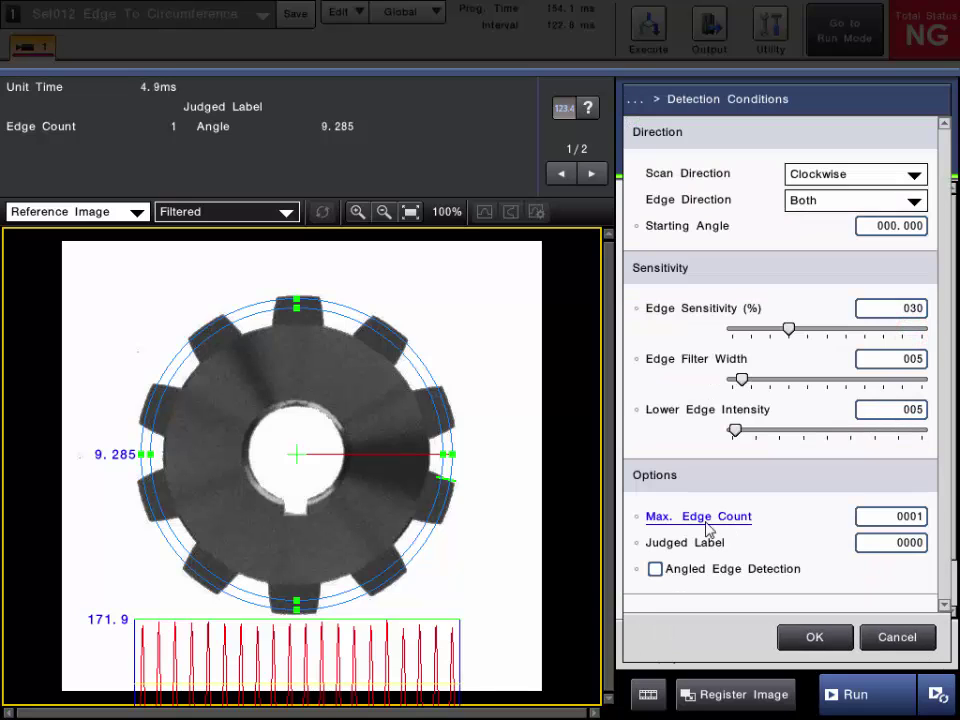
{"action": "left_click", "coordinate": [878, 517]}
{"action": "left_click", "coordinate": [811, 396]}
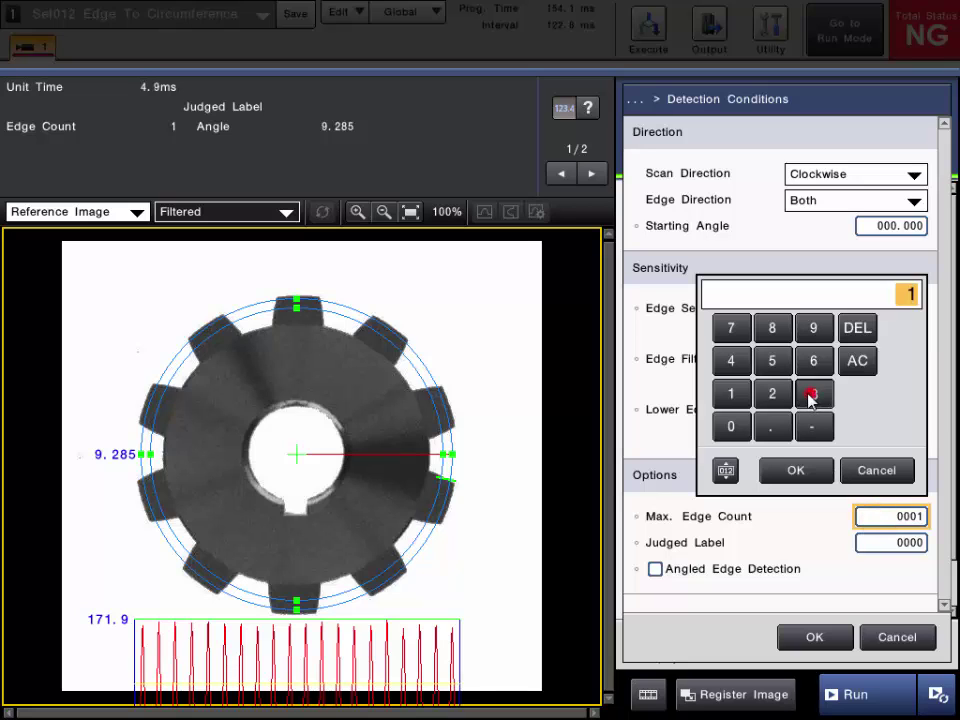
{"action": "left_click", "coordinate": [731, 426]}
{"action": "left_click", "coordinate": [795, 470]}
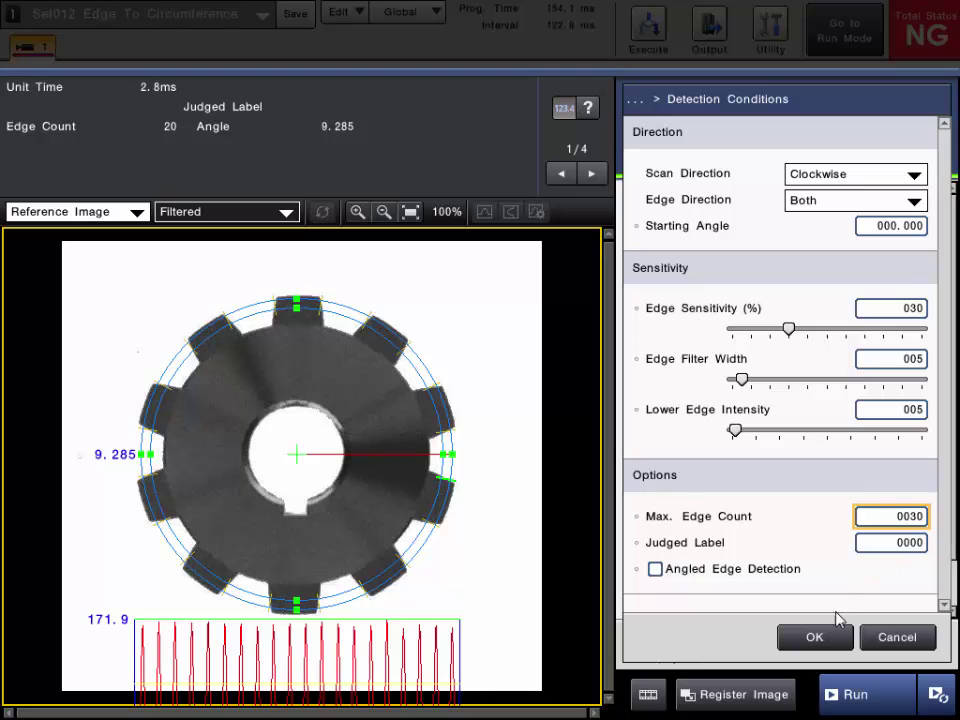
{"action": "left_click", "coordinate": [815, 637]}
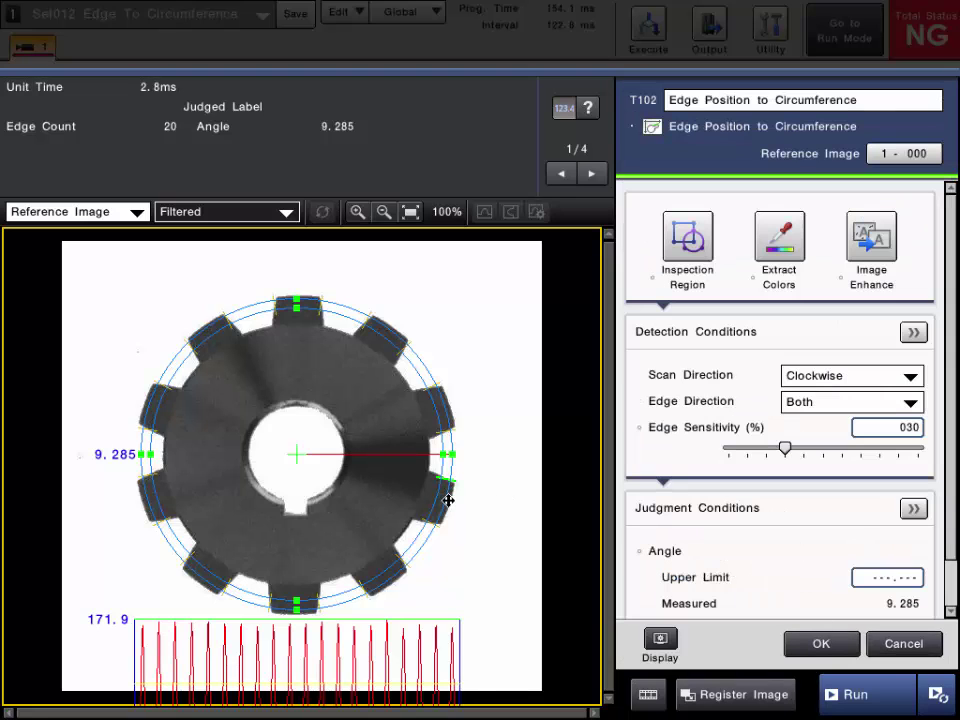
- Set T102's Edge Direction to Light to Dark, reducing detected edges to 10
{"action": "left_click", "coordinate": [425, 545]}
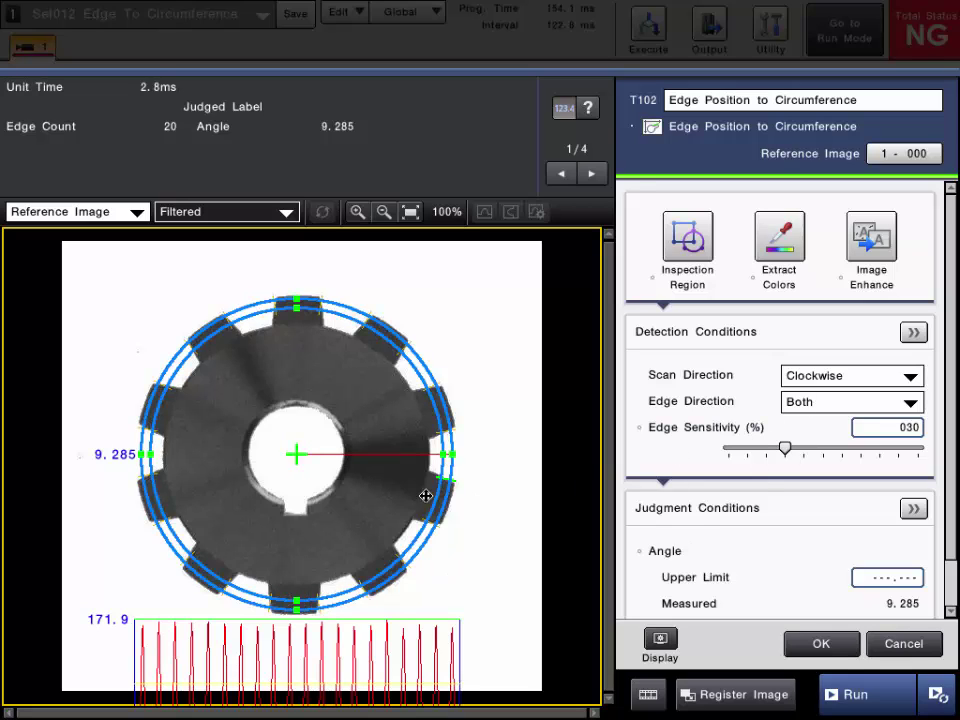
{"action": "left_click", "coordinate": [842, 401]}
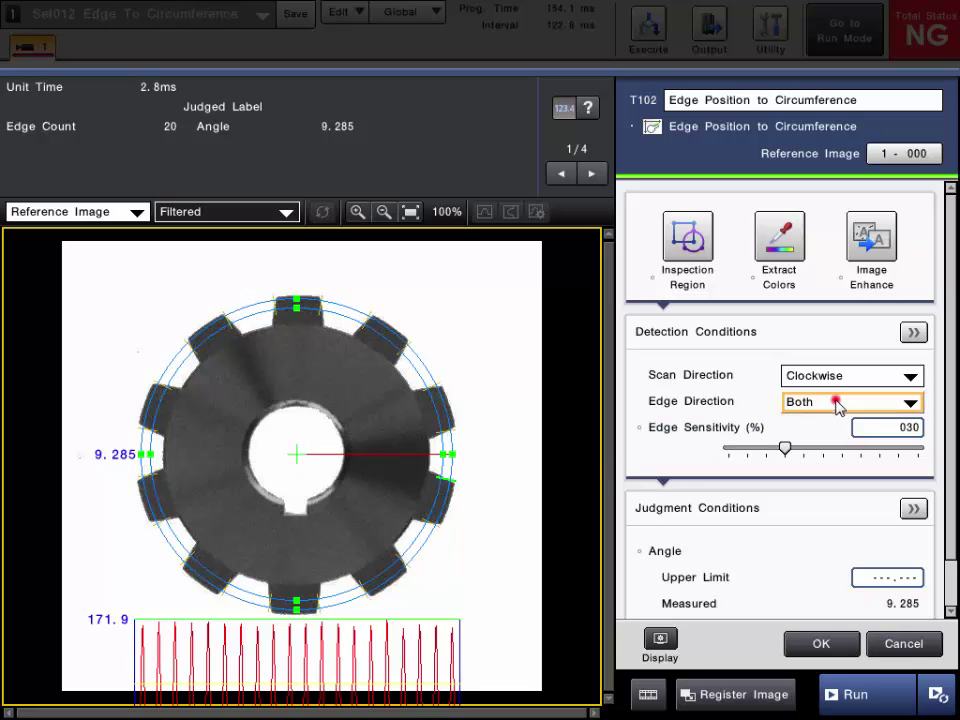
{"action": "left_click", "coordinate": [821, 441]}
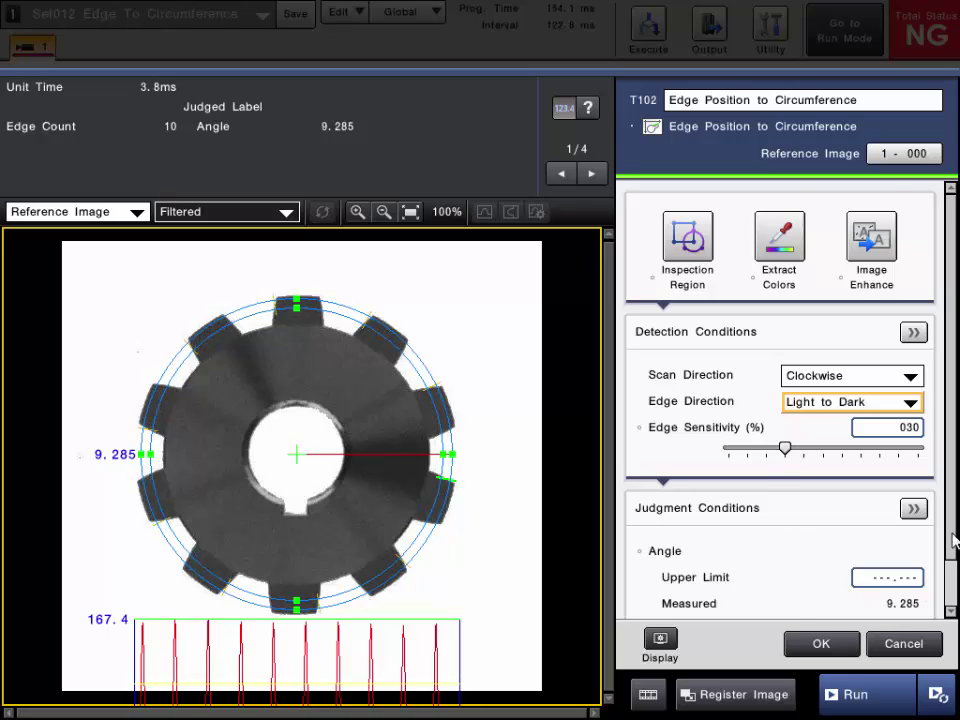
{"action": "scroll", "coordinate": [951, 540], "scroll_direction": "down", "scroll_amount": 1}
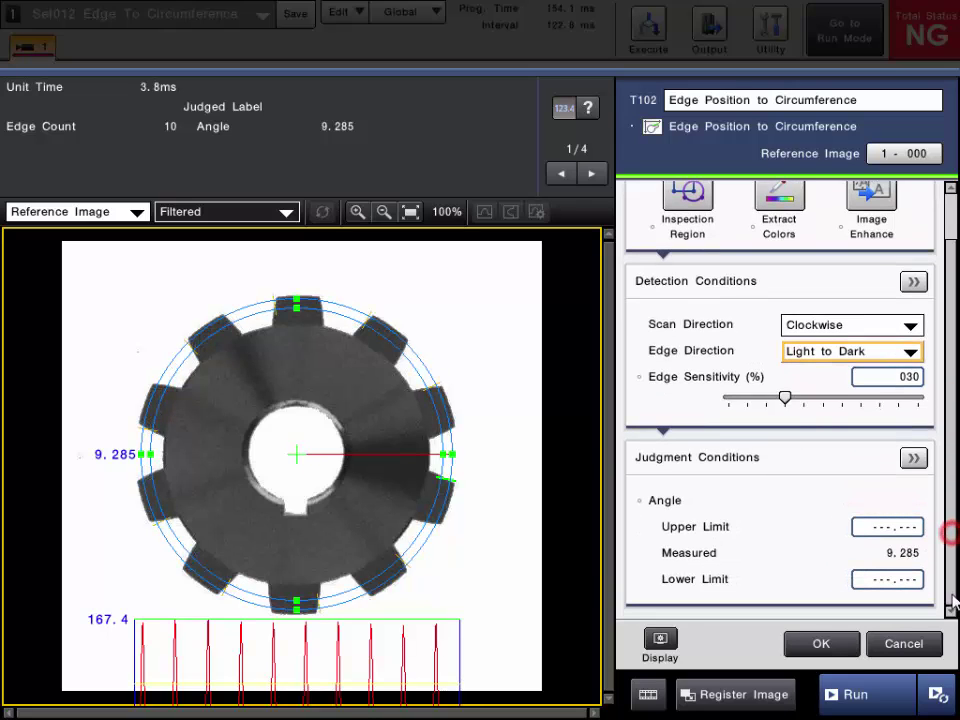
- Set T102's edge count limits to exactly 10–10, apply them, and compare T101 and T102 results
{"action": "left_click", "coordinate": [914, 457]}
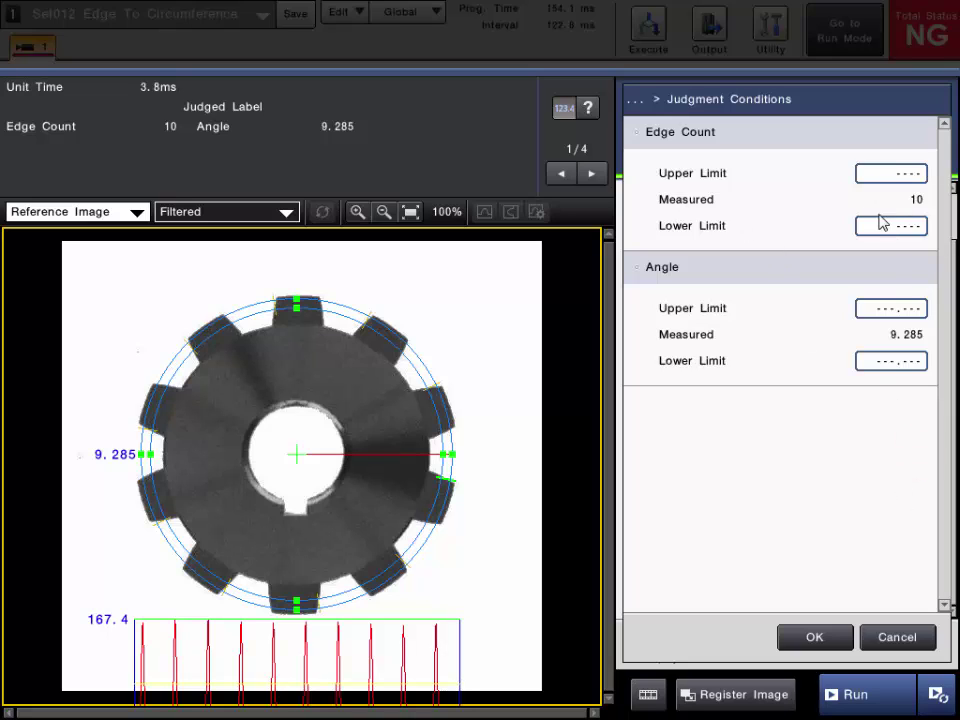
{"action": "left_click", "coordinate": [898, 174]}
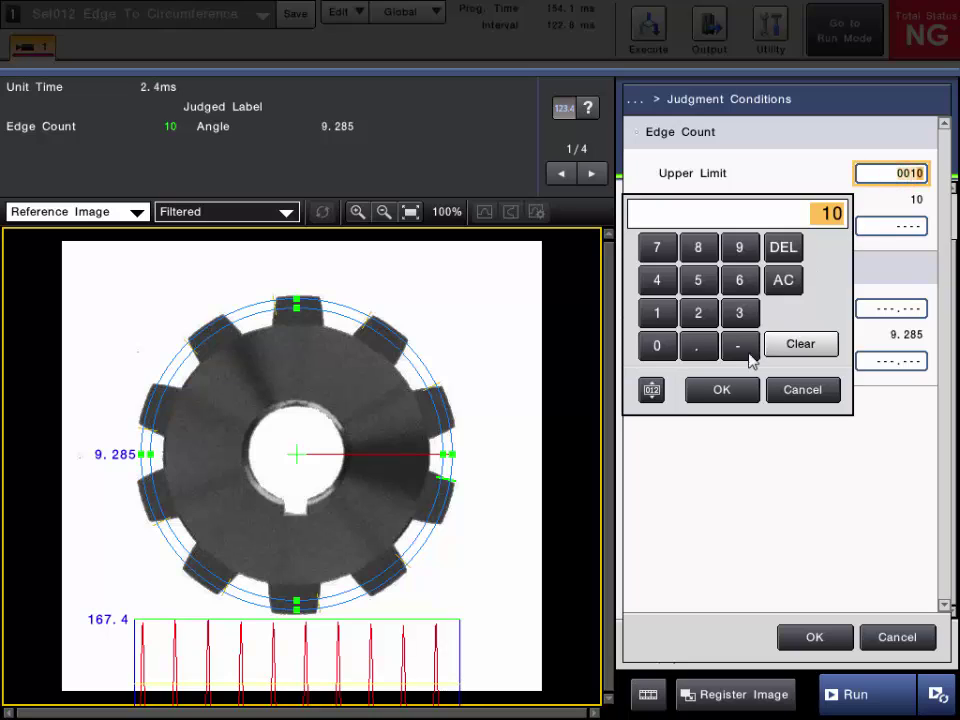
{"action": "left_click", "coordinate": [725, 387]}
{"action": "left_click", "coordinate": [918, 226]}
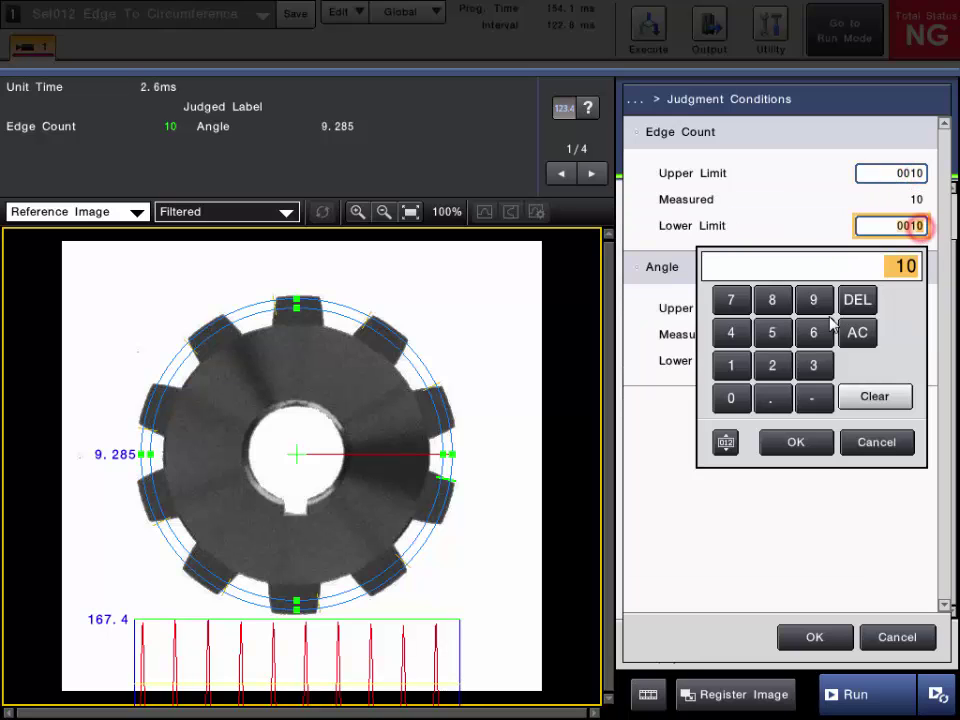
{"action": "left_click", "coordinate": [797, 443]}
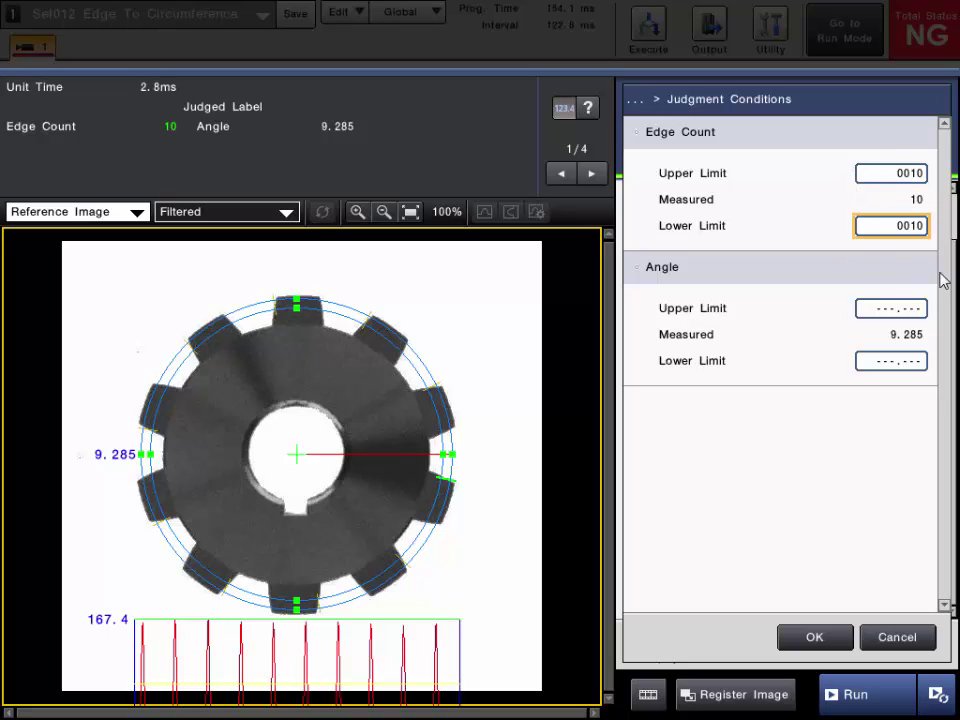
{"action": "left_click", "coordinate": [816, 637]}
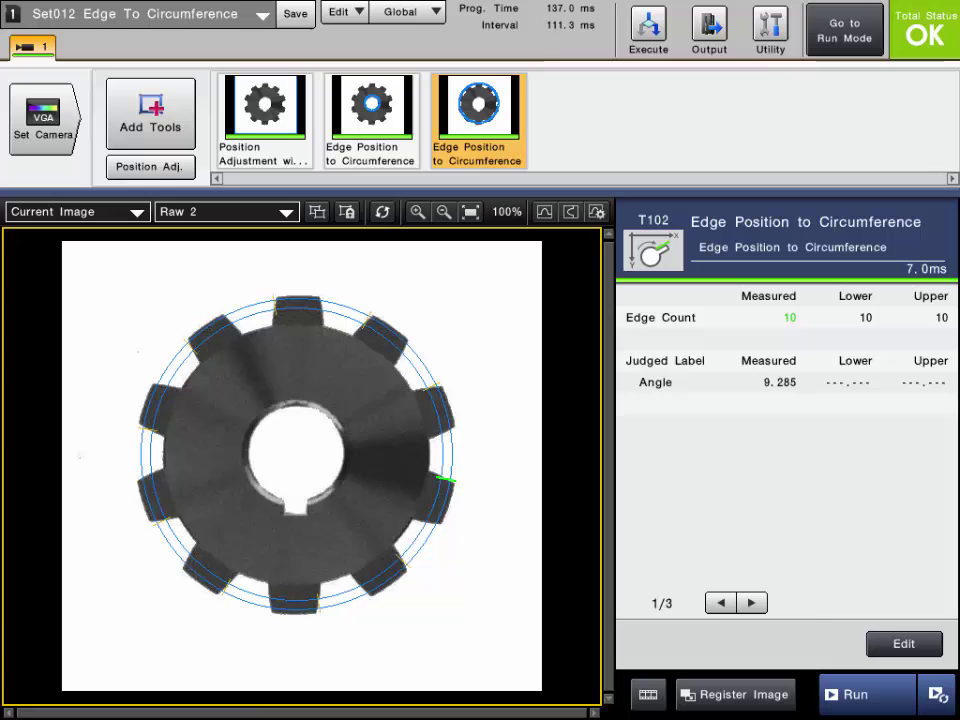
{"action": "left_click", "coordinate": [373, 130]}
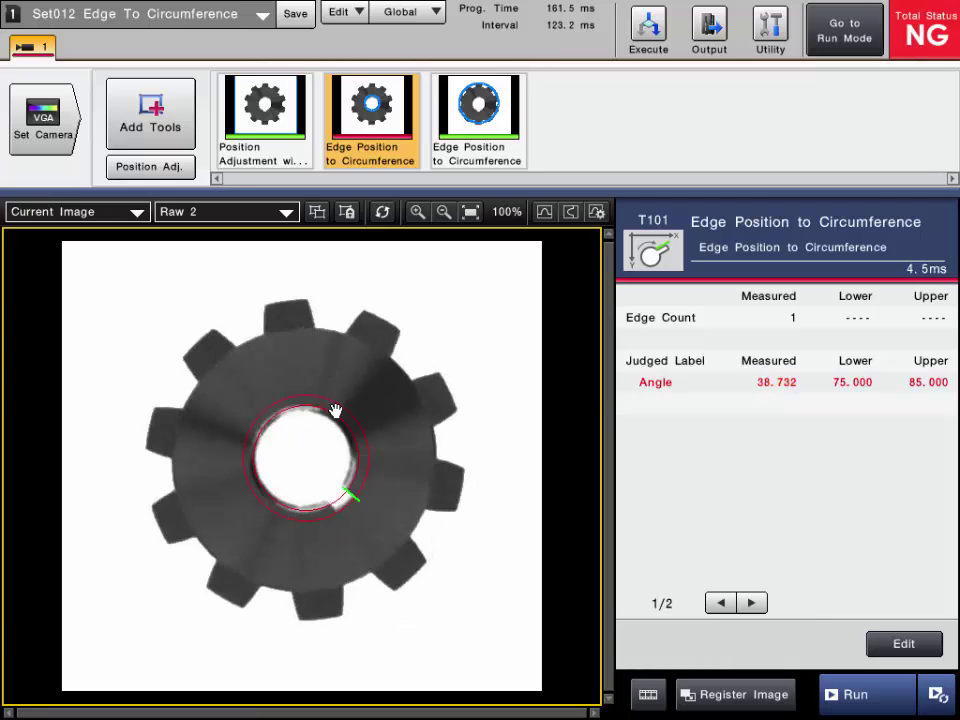
{"action": "left_click", "coordinate": [465, 118]}
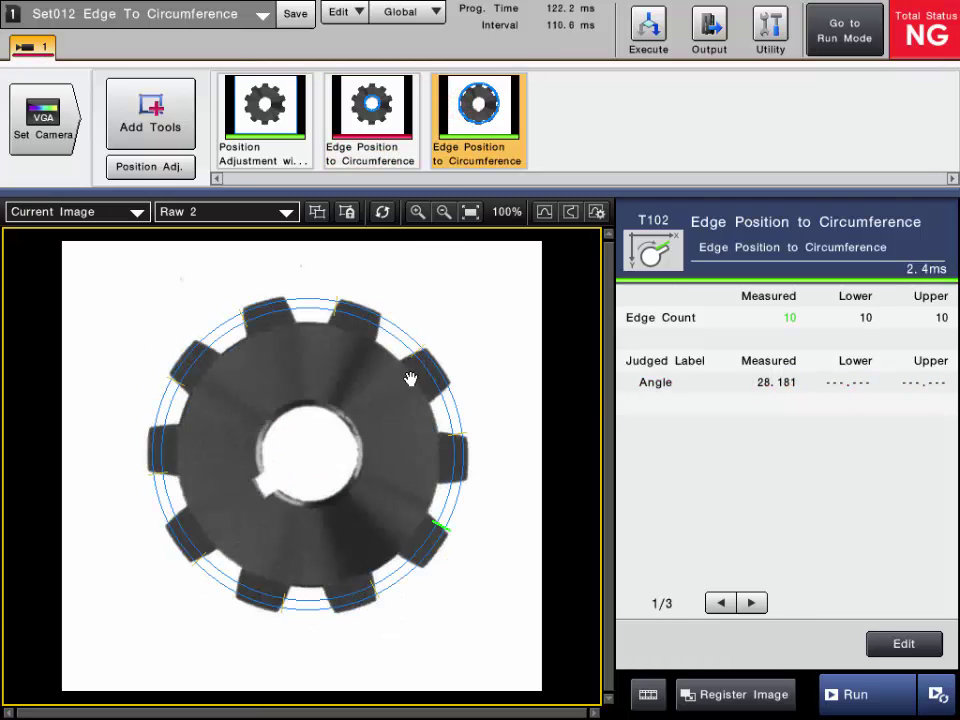